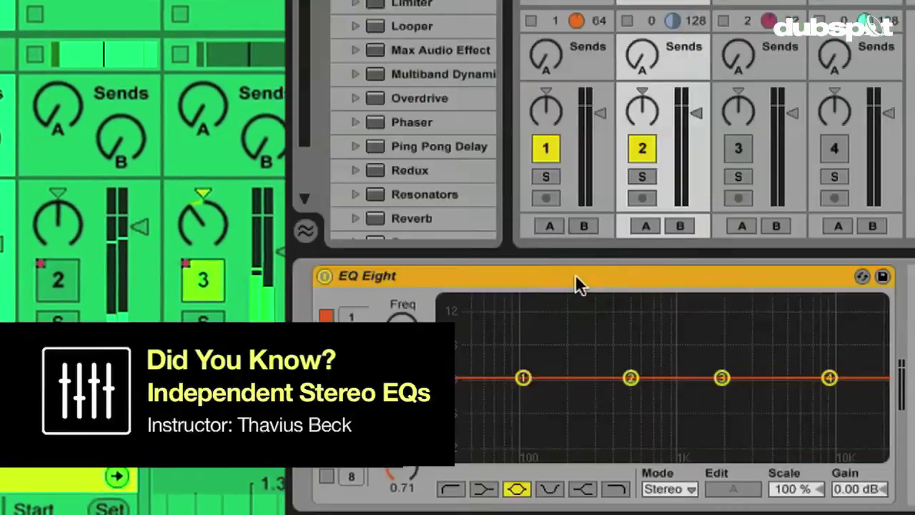
Switch the EQ to L/R mode and boost band 3 separately on the right and left channels near 1.33 kHz
{"action": "right_click", "coordinate": [576, 276]}
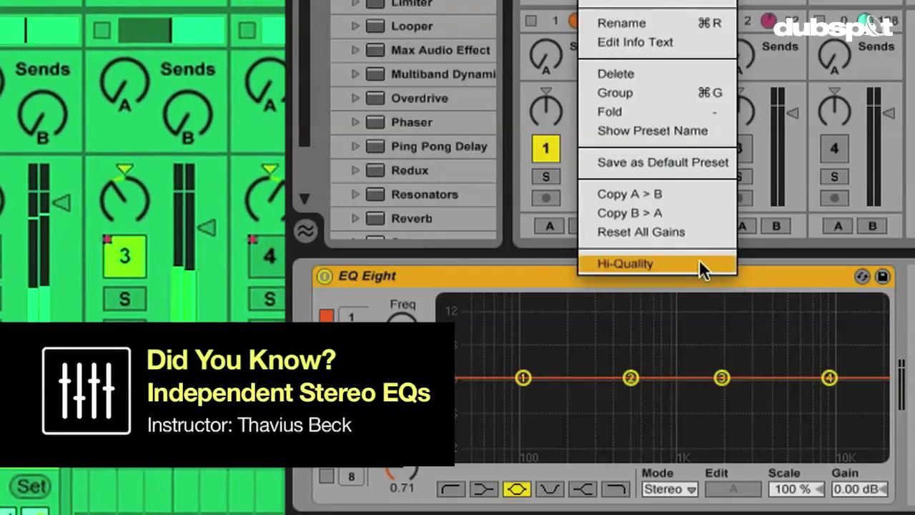
{"action": "left_click", "coordinate": [662, 489]}
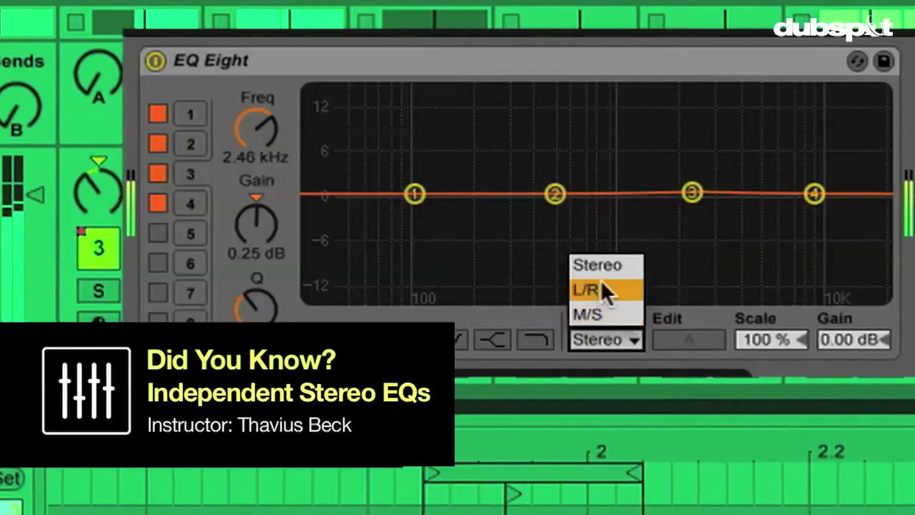
{"action": "left_click", "coordinate": [668, 451]}
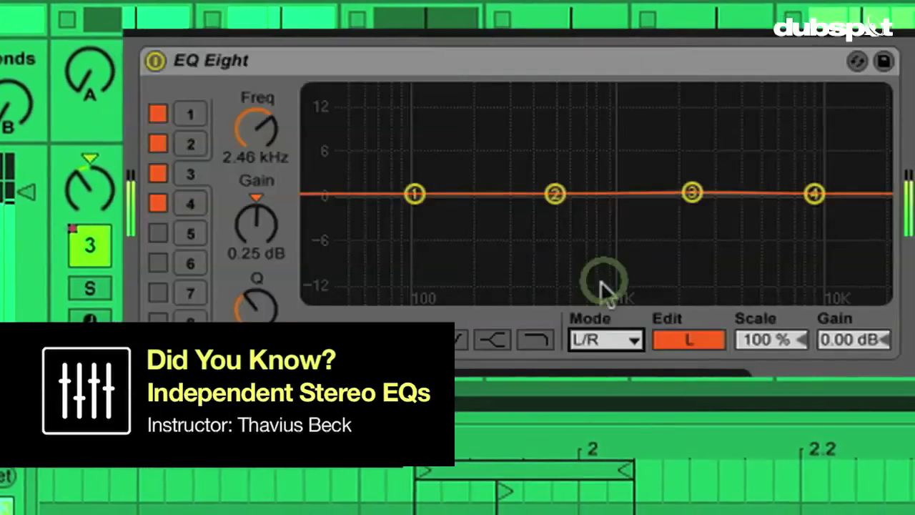
{"action": "left_click", "coordinate": [689, 339]}
{"action": "left_click_drag", "start_coordinate": [692, 192], "coordinate": [727, 143]}
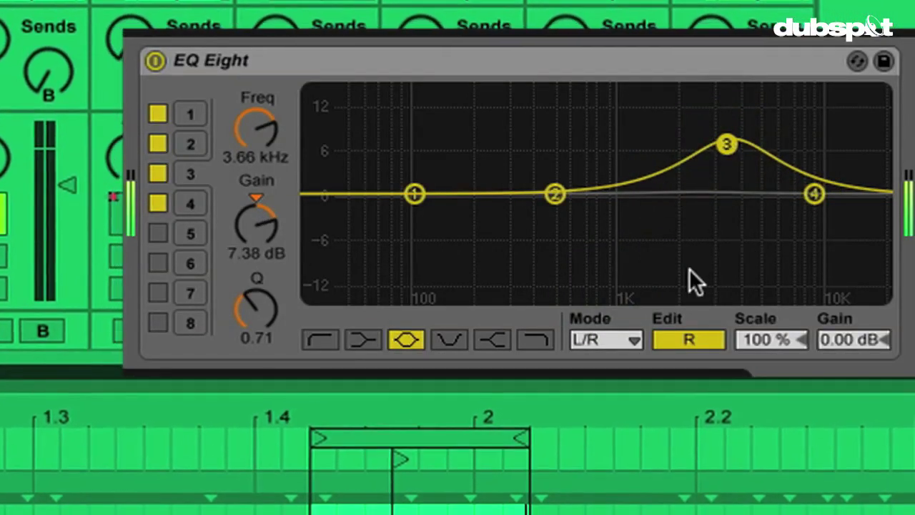
{"action": "left_click", "coordinate": [689, 340]}
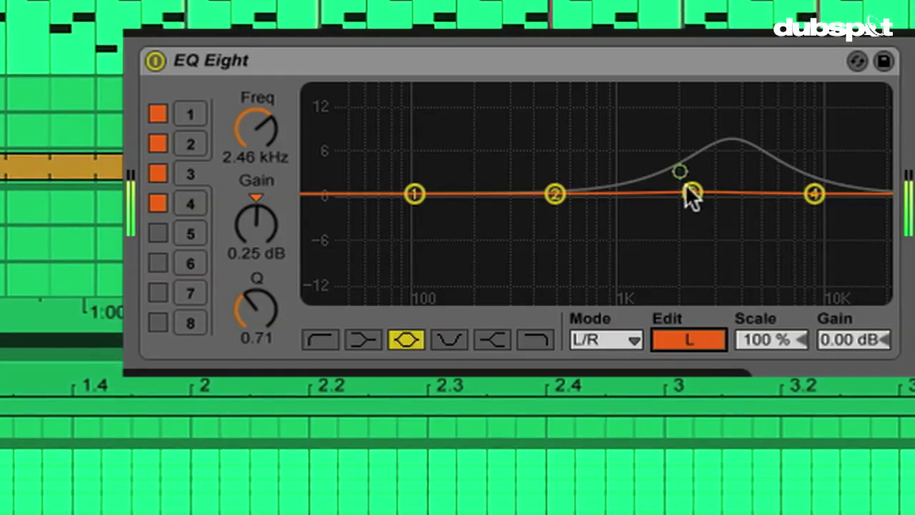
{"action": "left_click_drag", "start_coordinate": [692, 194], "coordinate": [651, 141]}
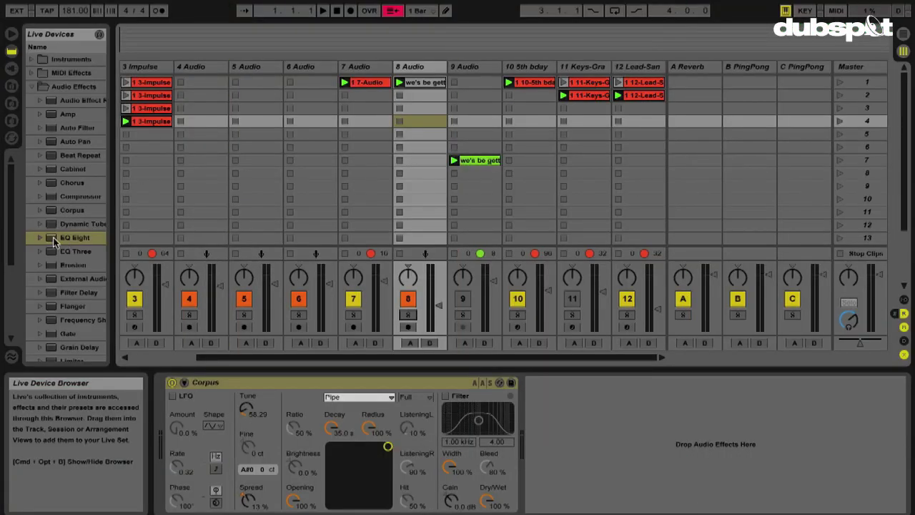
Place EQ Eight after Corpus on track 8, switch it off, start playback and solo track 8
{"action": "left_click", "coordinate": [50, 241]}
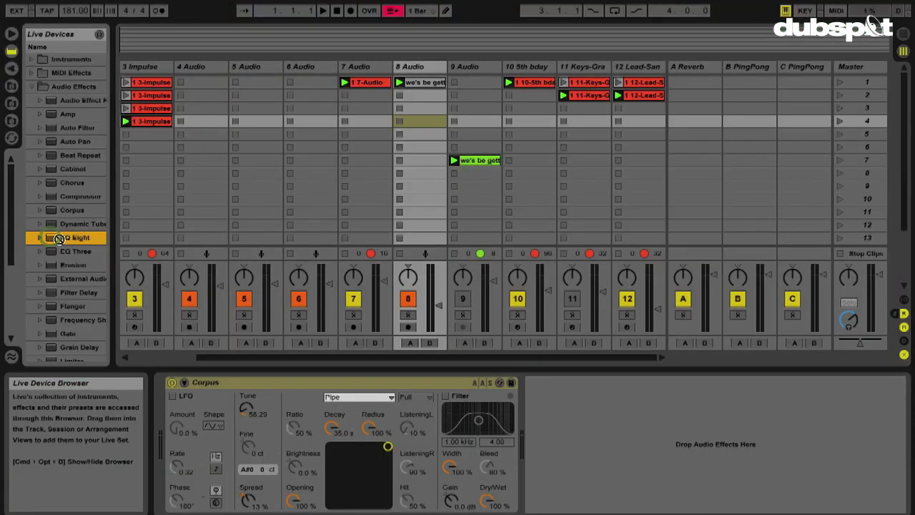
{"action": "left_click_drag", "start_coordinate": [59, 238], "coordinate": [570, 426]}
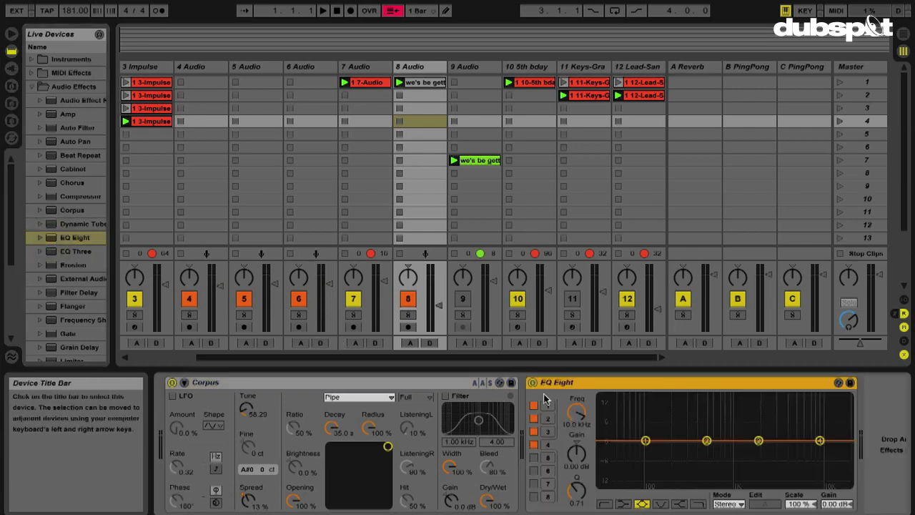
{"action": "left_click", "coordinate": [532, 382]}
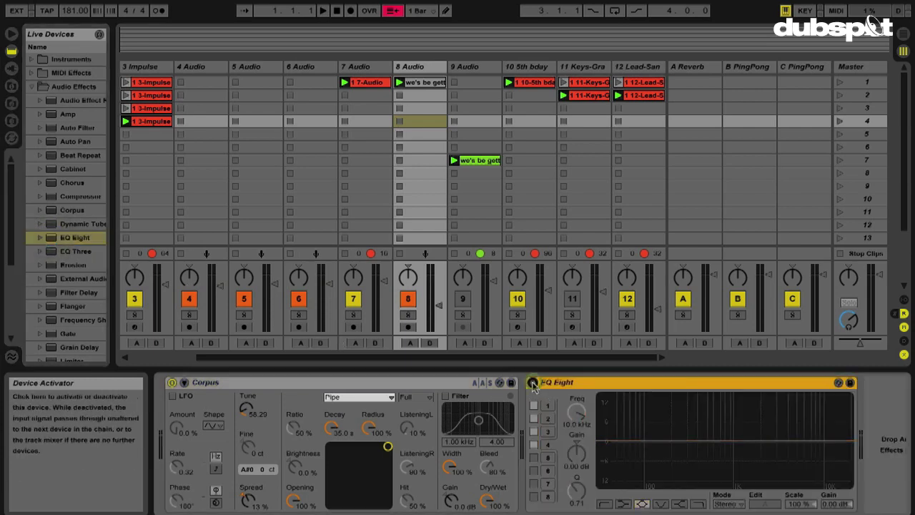
{"action": "left_click", "coordinate": [323, 14]}
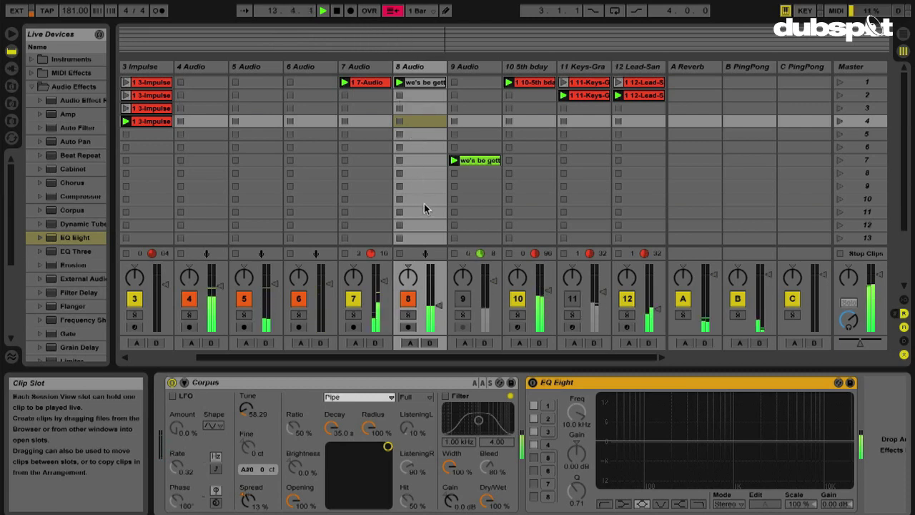
{"action": "left_click", "coordinate": [408, 312]}
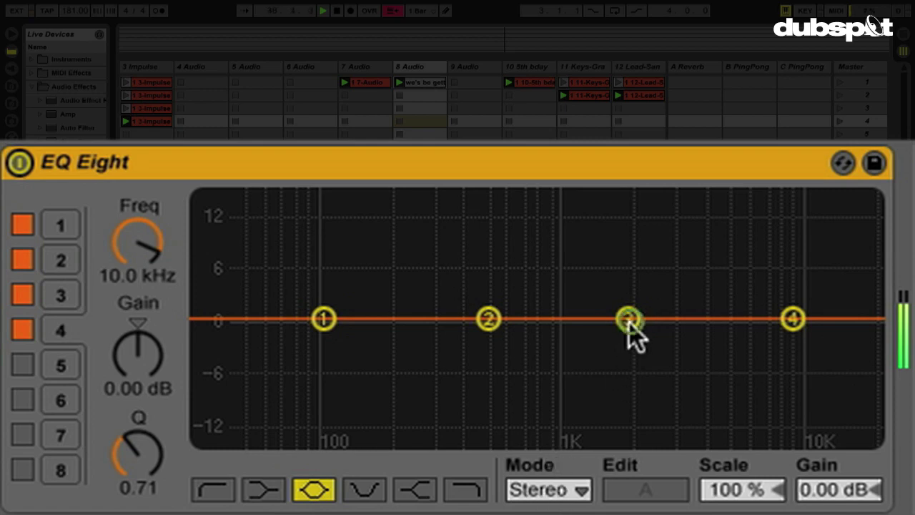
Try a band 3 boost of about 11.6 dB near 4.35 kHz, then set EQ Eight's mode to L/R
{"action": "left_click_drag", "start_coordinate": [629, 323], "coordinate": [649, 316]}
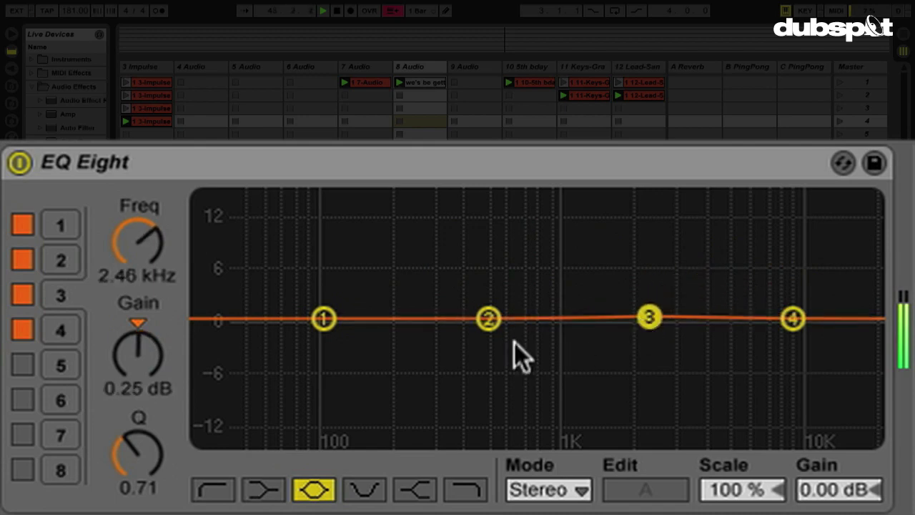
{"action": "left_click", "coordinate": [555, 492]}
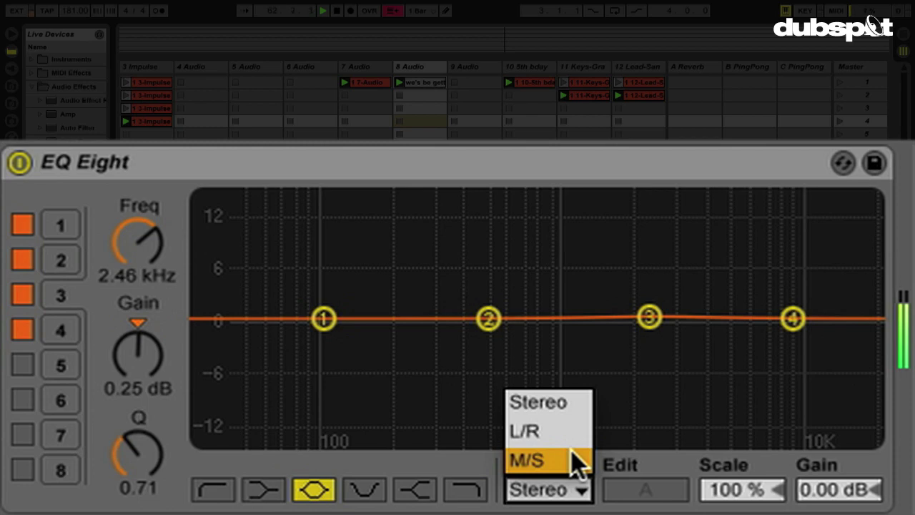
{"action": "left_click", "coordinate": [543, 431]}
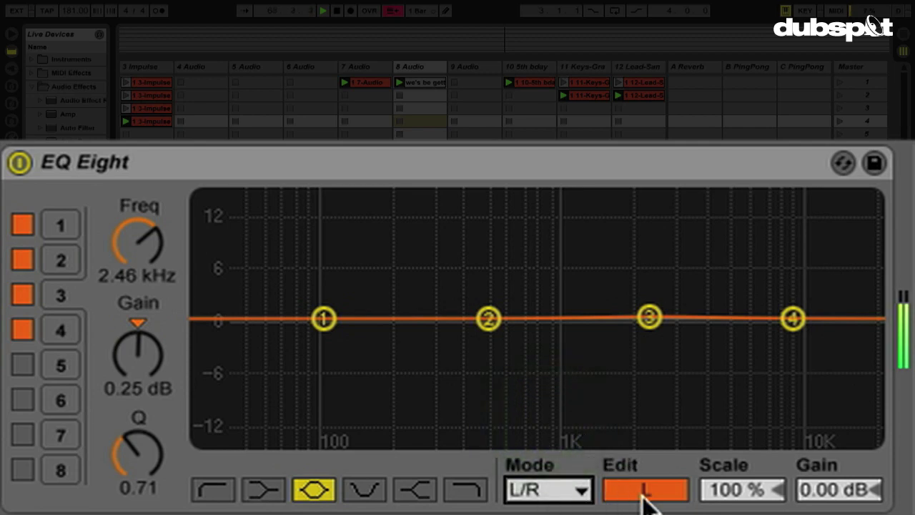
Boost band 3 near 3.5 kHz on the right channel, and to 7.87 dB at 1.55 kHz, Q 1.19, on the left
{"action": "left_click", "coordinate": [663, 493]}
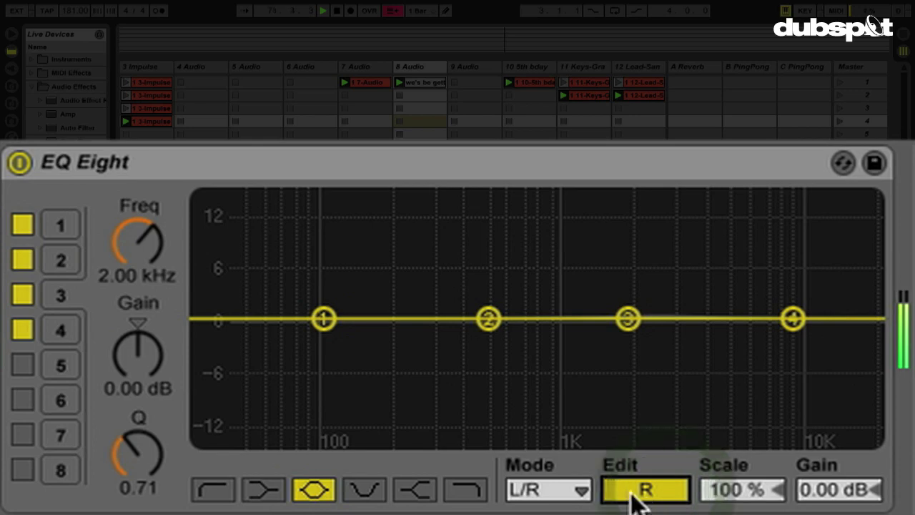
{"action": "left_click", "coordinate": [631, 493]}
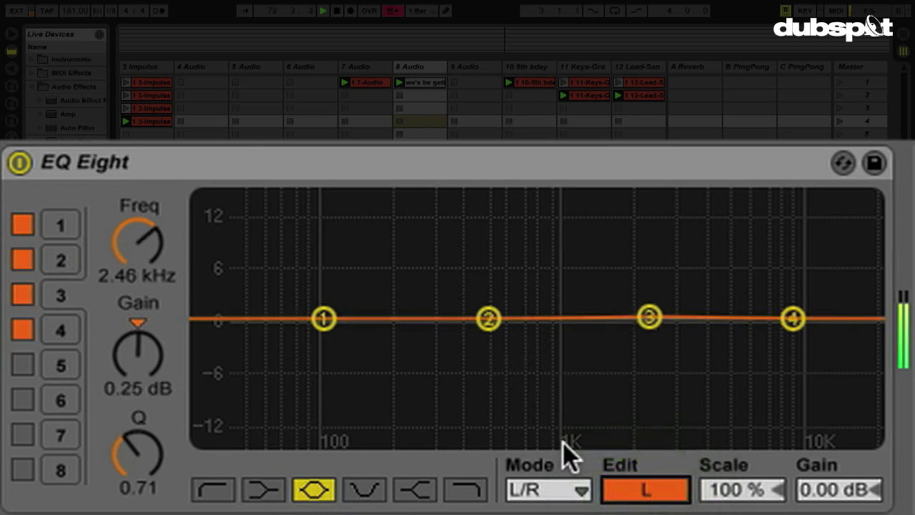
{"action": "left_click", "coordinate": [623, 486]}
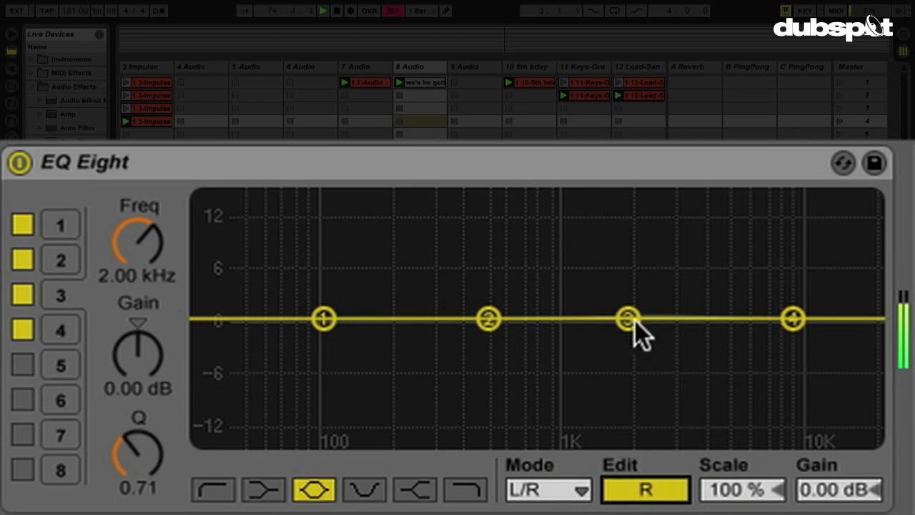
{"action": "left_click_drag", "start_coordinate": [632, 321], "coordinate": [690, 260]}
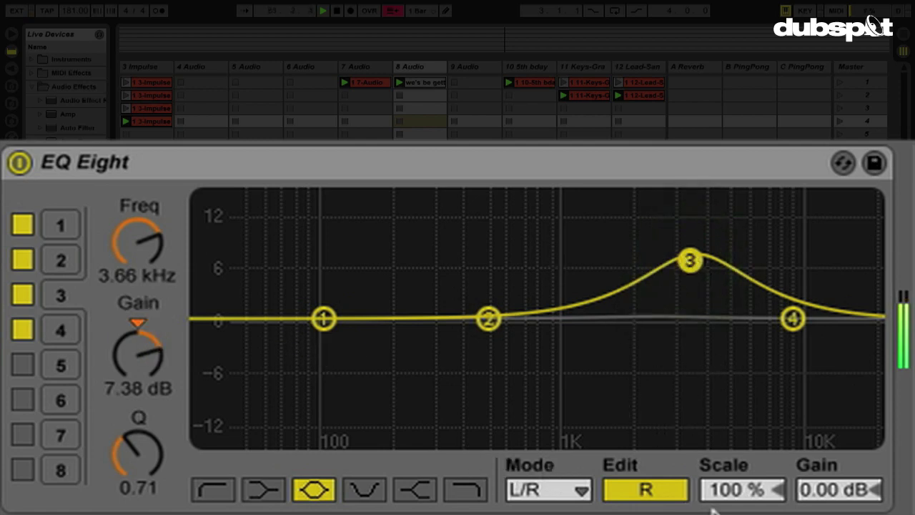
{"action": "left_click", "coordinate": [647, 492]}
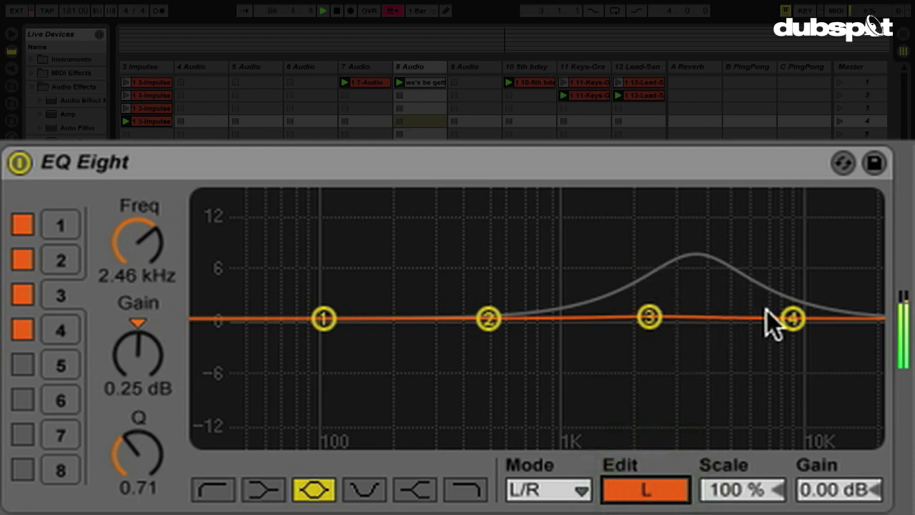
{"action": "left_click_drag", "start_coordinate": [650, 319], "coordinate": [603, 256]}
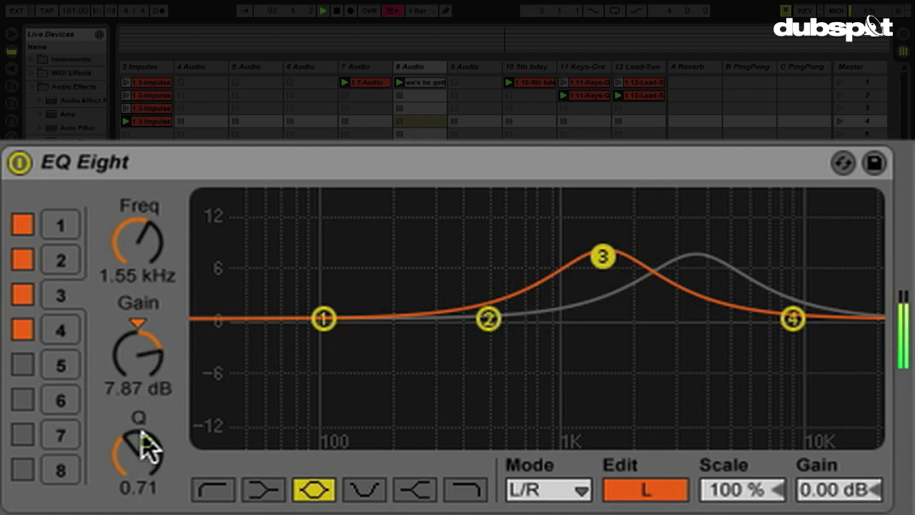
{"action": "mouse_move", "coordinate": [144, 442]}
{"action": "left_mouse_down"}
{"action": "mouse_move", "coordinate": [143, 421]}
{"action": "mouse_move", "coordinate": [144, 444]}
{"action": "left_mouse_up"}
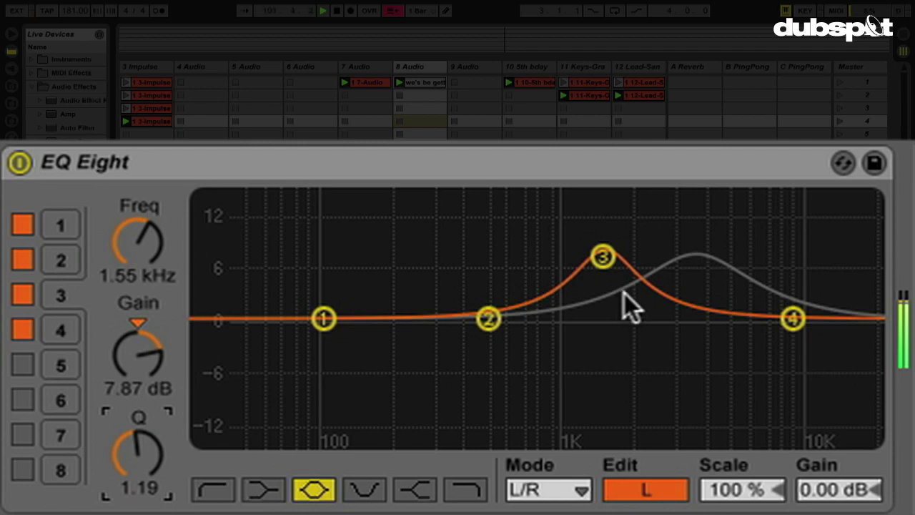
Reset band 3's gain to 0 dB on the left channel, then on the right channel
{"action": "left_click", "coordinate": [135, 358]}
{"action": "key", "text": "Delete"}
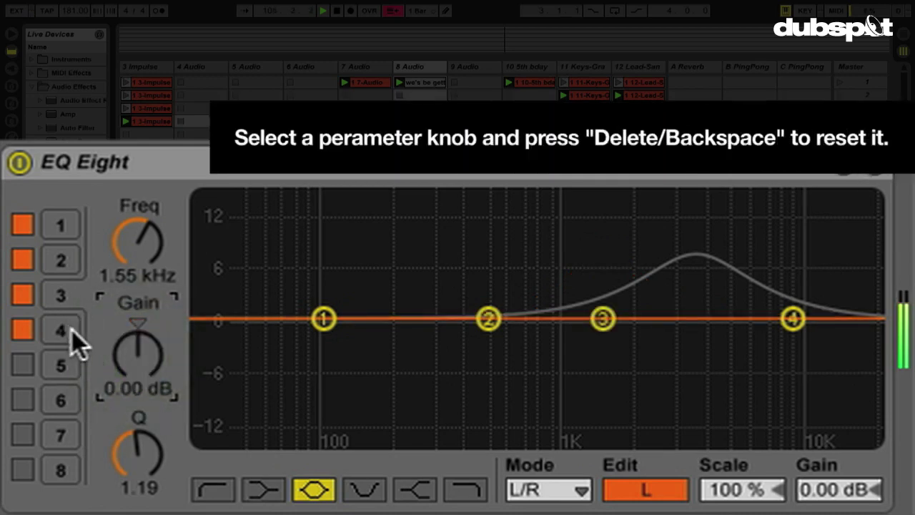
{"action": "left_click", "coordinate": [643, 491]}
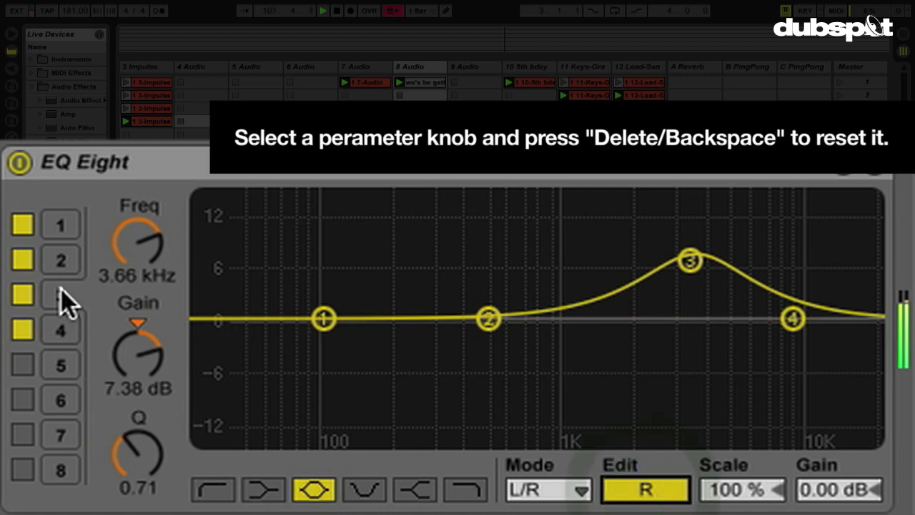
{"action": "left_click", "coordinate": [137, 350]}
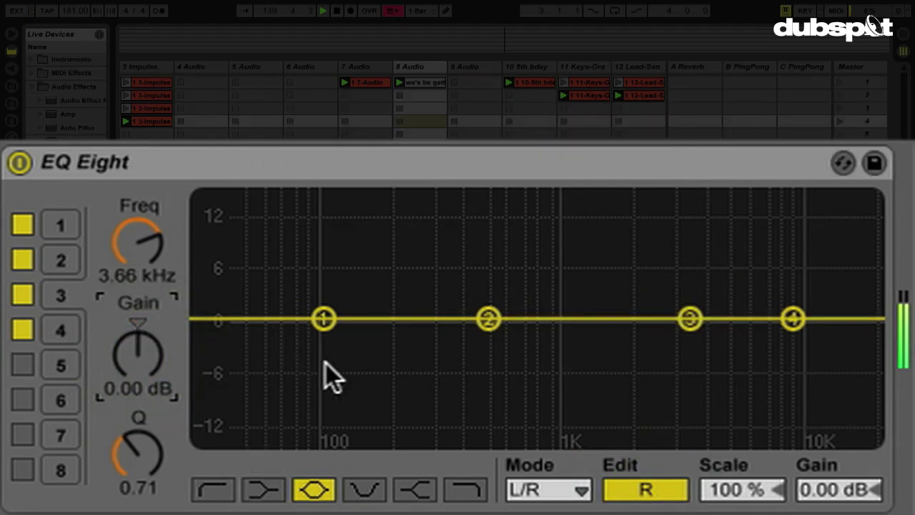
Switch EQ Eight to M/S processing, editing the mid signal
{"action": "left_click", "coordinate": [577, 486]}
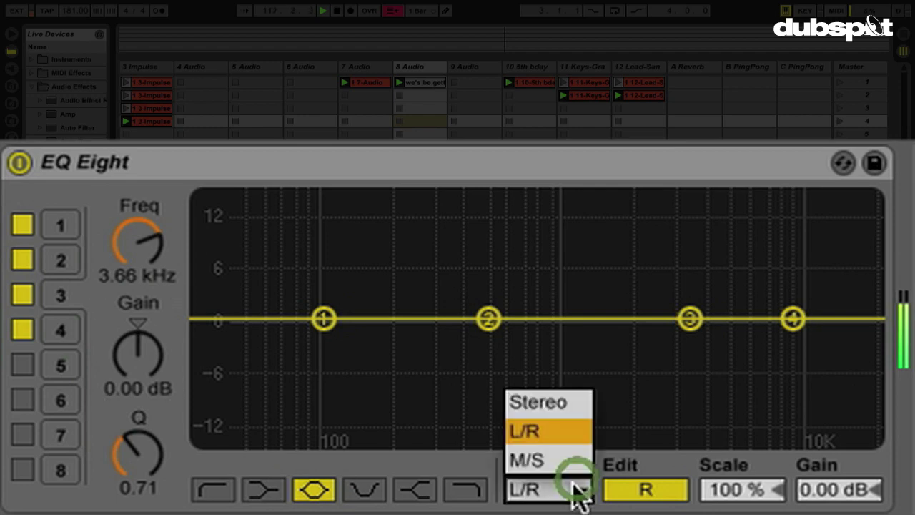
{"action": "left_click", "coordinate": [552, 463]}
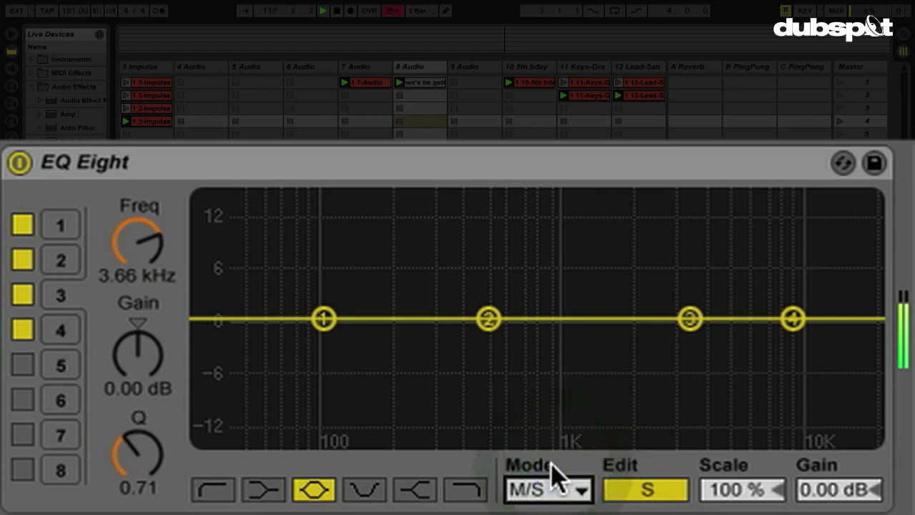
{"action": "left_click", "coordinate": [619, 491]}
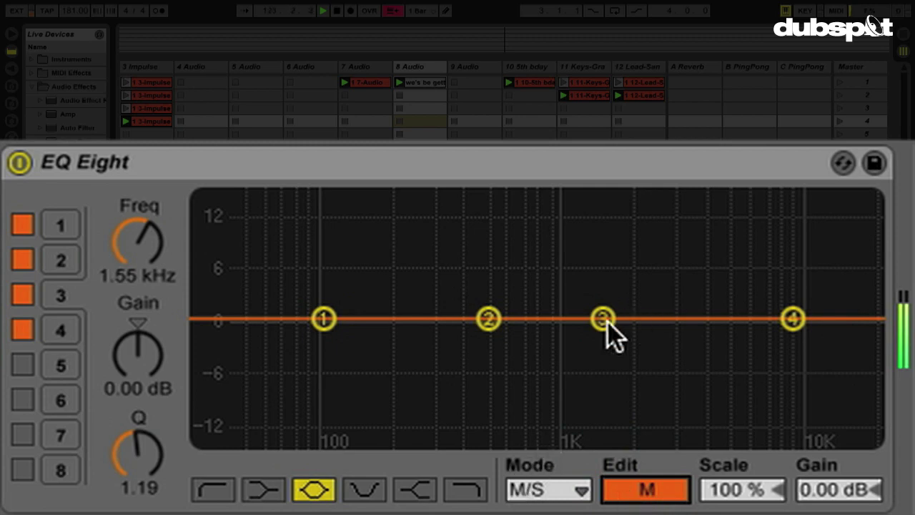
Boost band 3 to about 11 dB near 1.7 kHz on mid, and 13.8 dB at 325 Hz on side
{"action": "left_click_drag", "start_coordinate": [605, 319], "coordinate": [612, 231]}
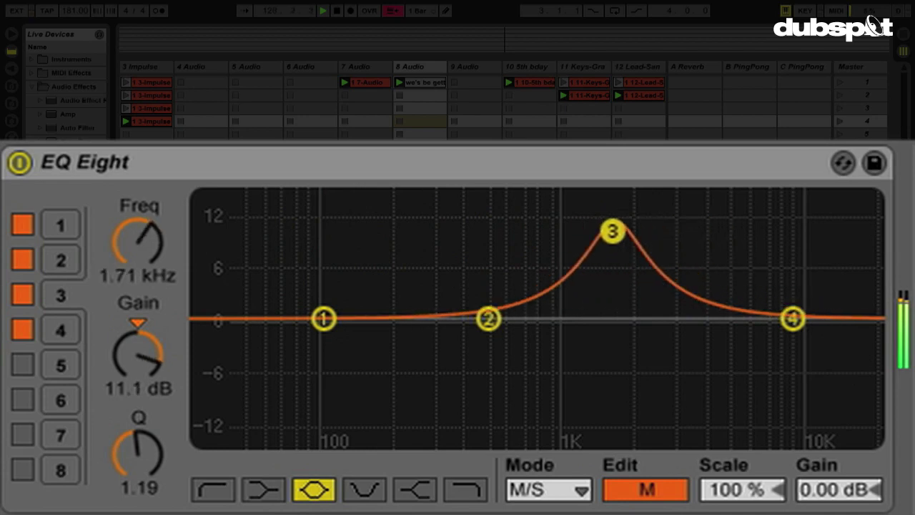
{"action": "left_click", "coordinate": [612, 492]}
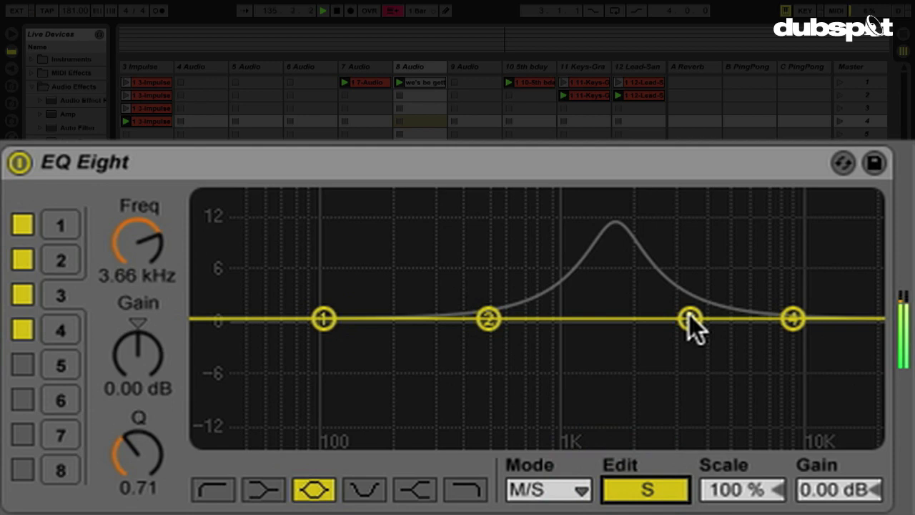
{"action": "left_click_drag", "start_coordinate": [689, 318], "coordinate": [443, 209]}
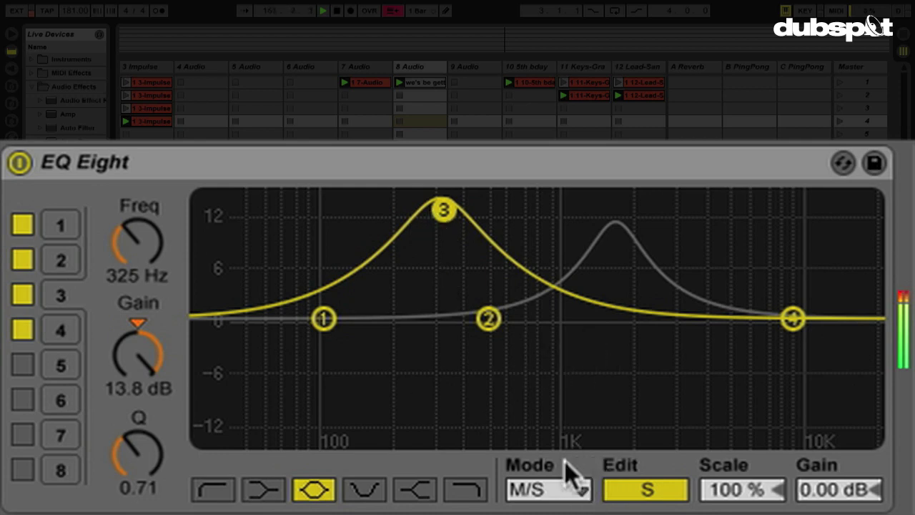
{"action": "left_click", "coordinate": [570, 493]}
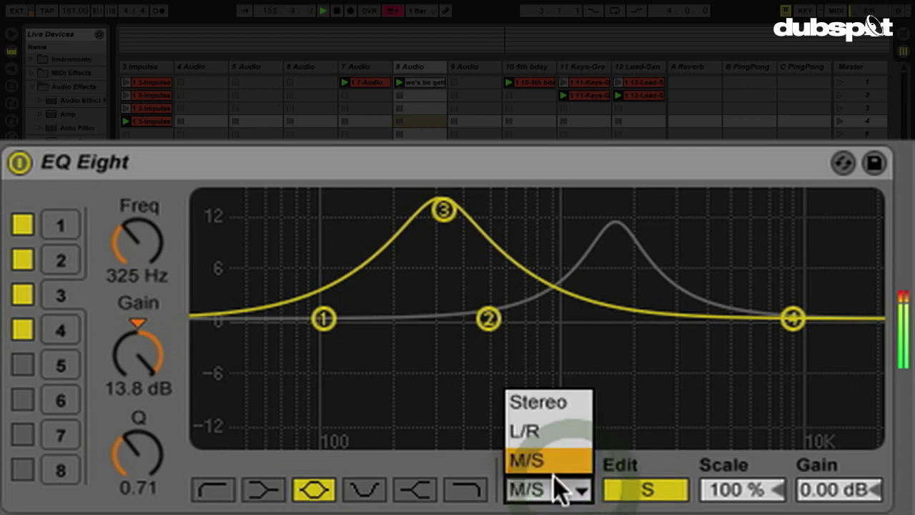
{"action": "left_click", "coordinate": [543, 436]}
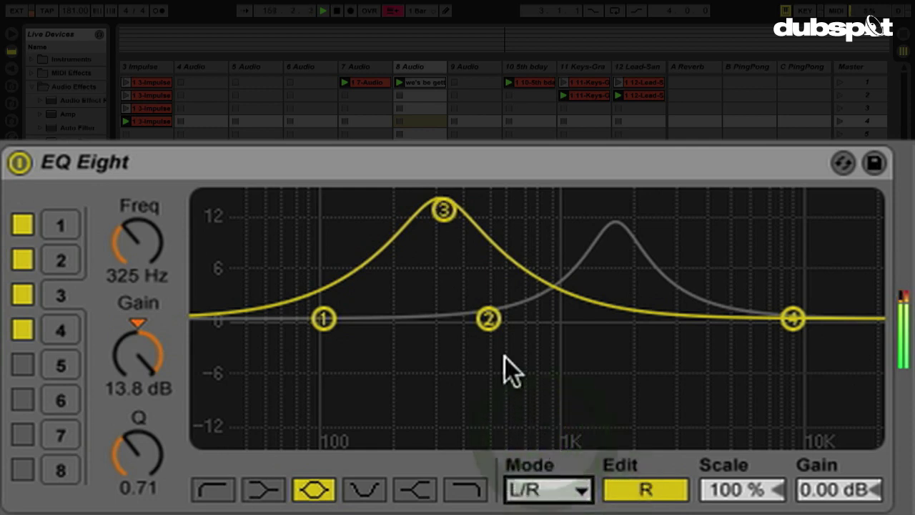
{"action": "left_click", "coordinate": [583, 491]}
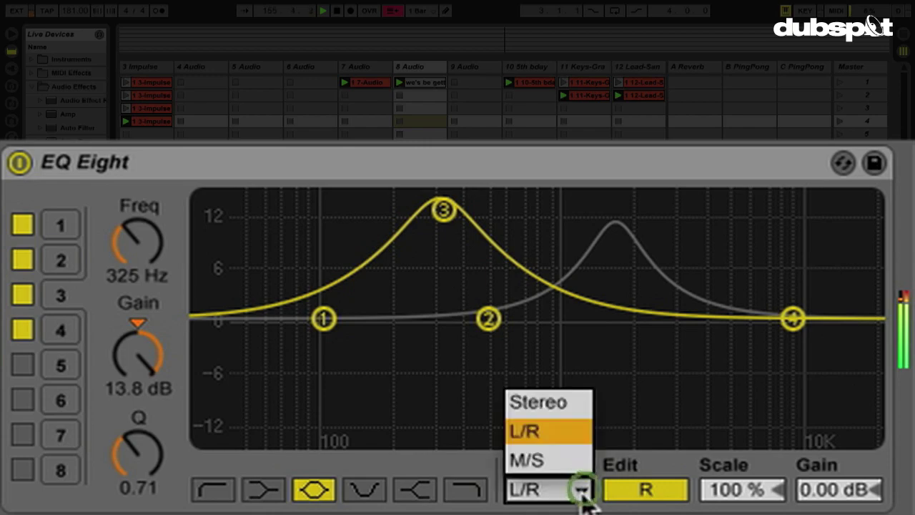
{"action": "left_click", "coordinate": [563, 463]}
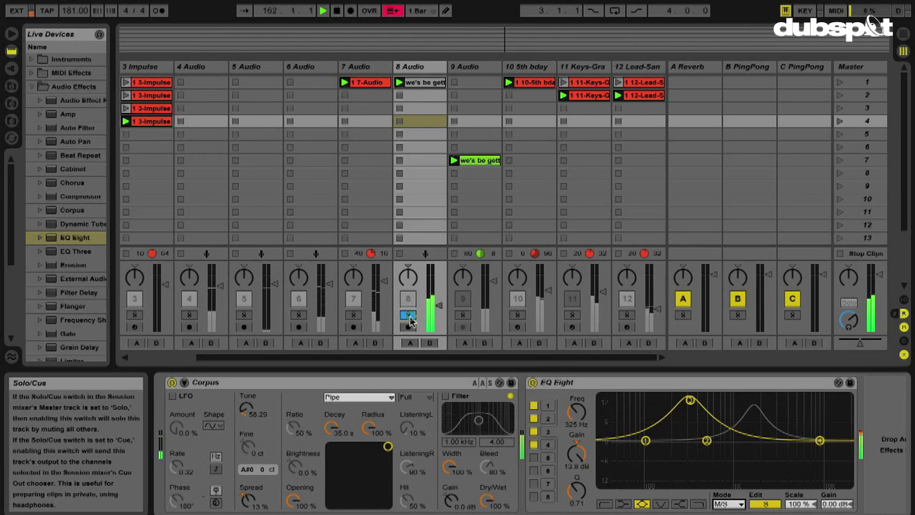
Unsolo track 8, compare EQ Eight bypassed and active, and nudge track 8's volume slightly
{"action": "left_click", "coordinate": [408, 315]}
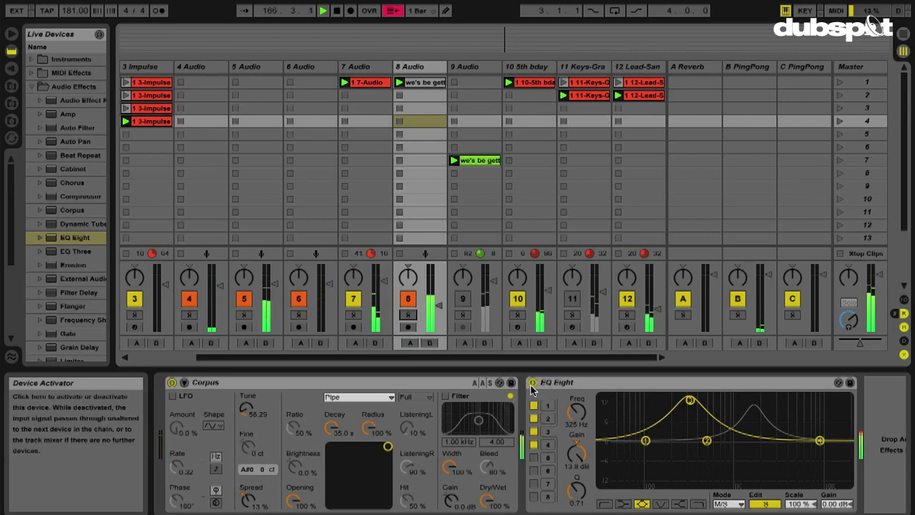
{"action": "left_click", "coordinate": [532, 383]}
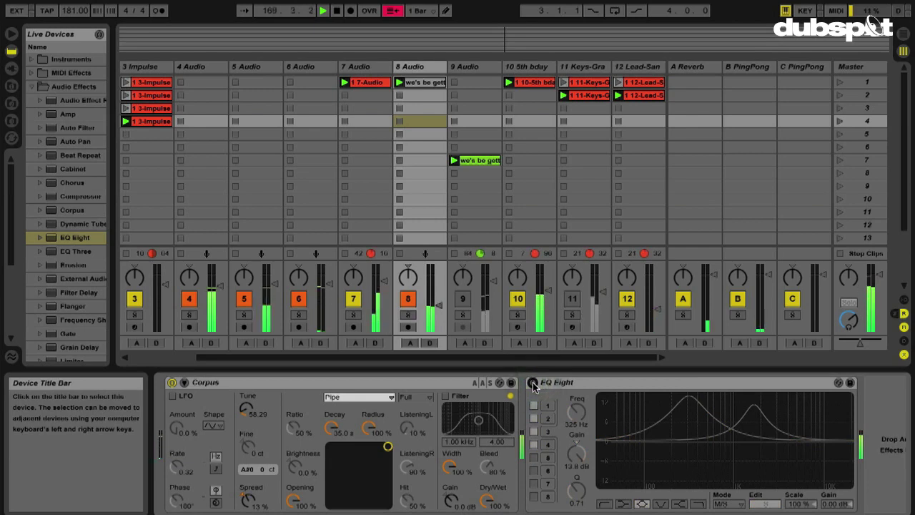
{"action": "left_click", "coordinate": [532, 384]}
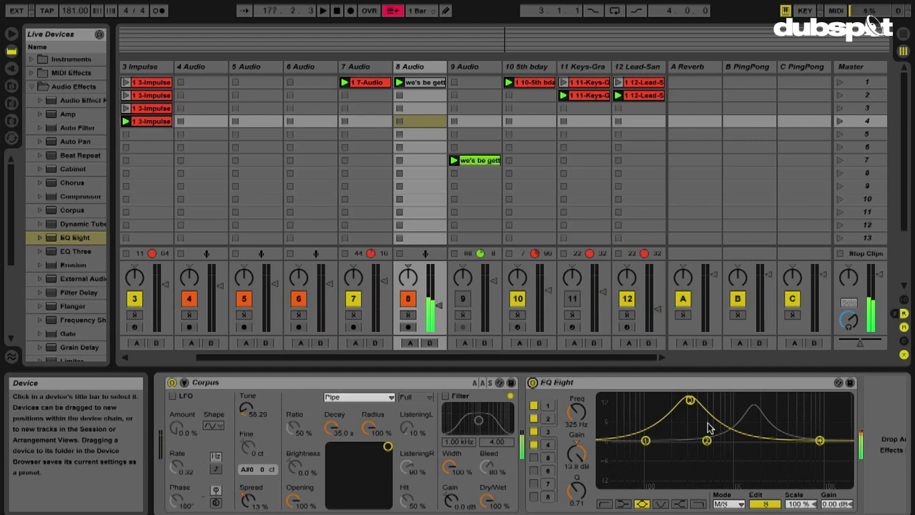
{"action": "left_click", "coordinate": [439, 309]}
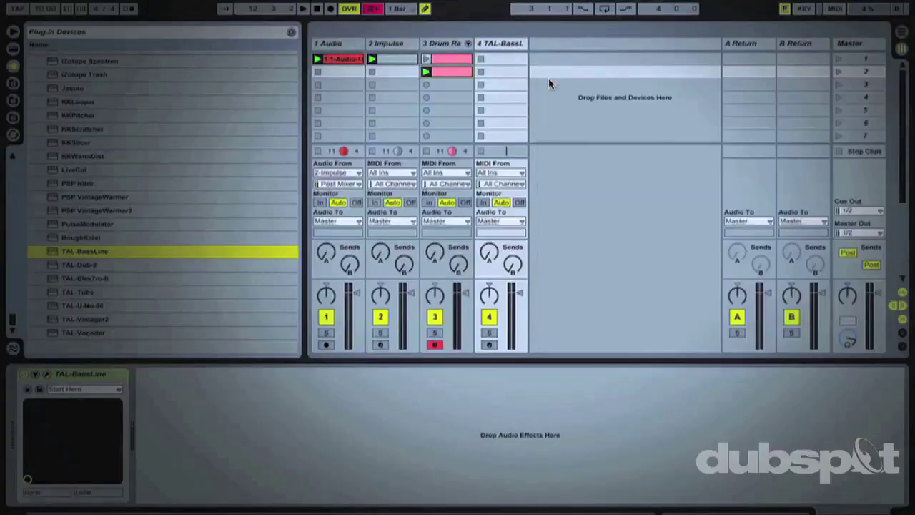
Create a new MIDI clip in clip slot 2 of track 4, the TAL-BassLine track
{"action": "double_click", "coordinate": [504, 72]}
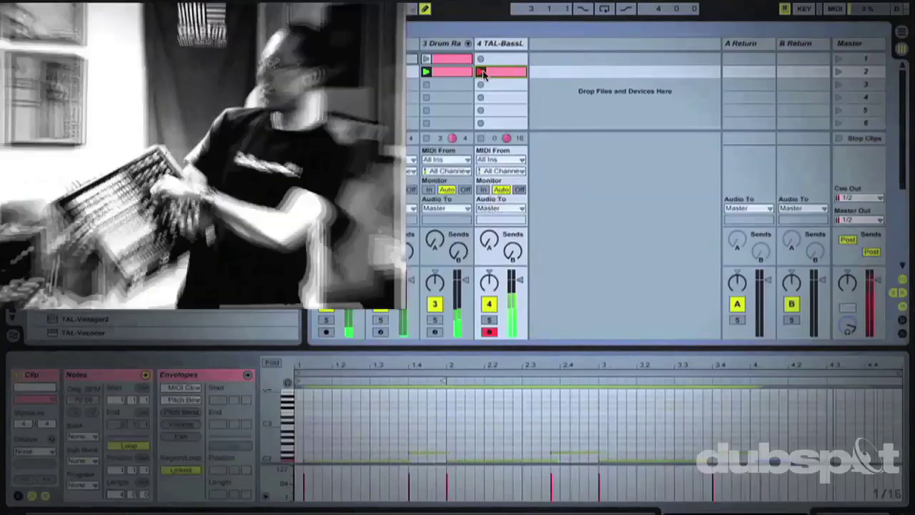